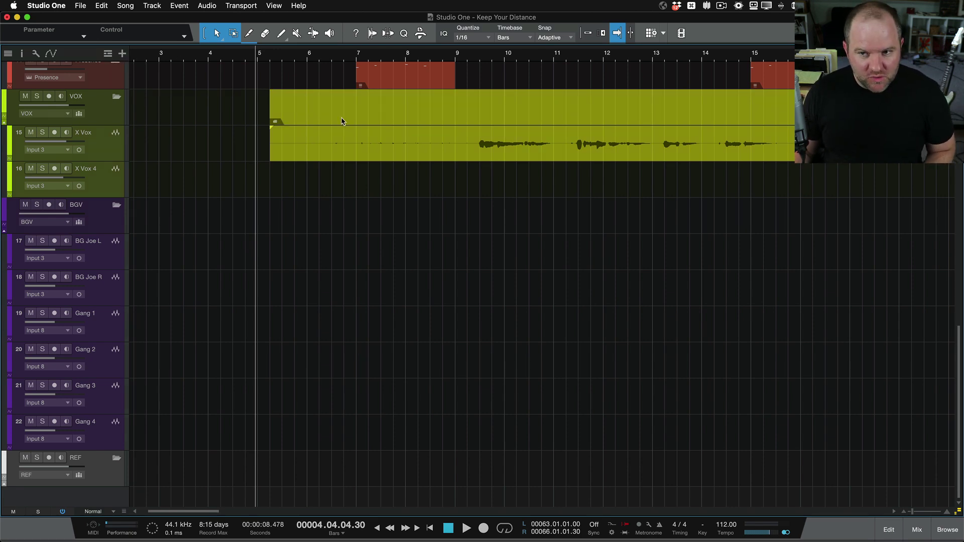
# Scroll the track list up to bring the drum, bass and electric guitar tracks back into view.
pyautogui.scroll(10, 341, 122)
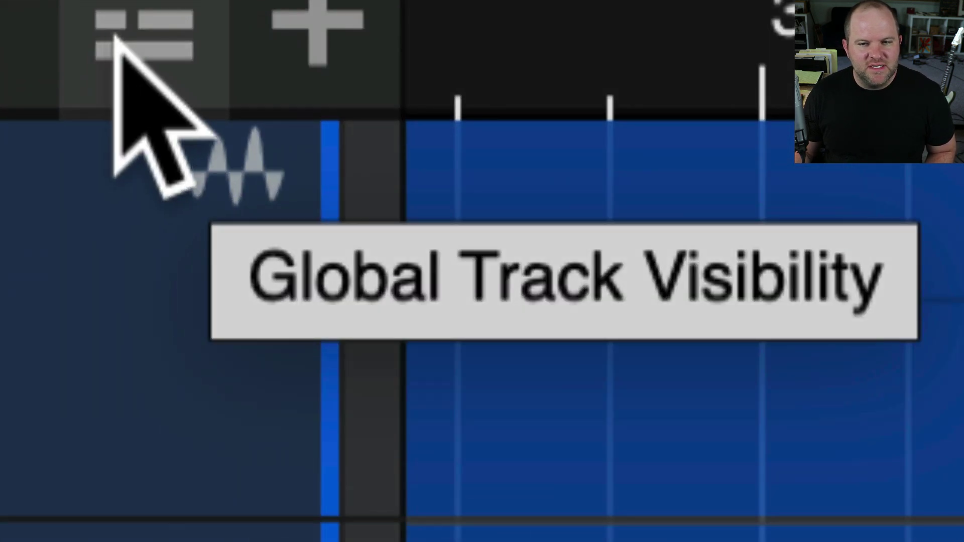
# Turn on the Marker track under Global Track Visibility, revealing the Start marker at bar 5.
pyautogui.click(115, 36)
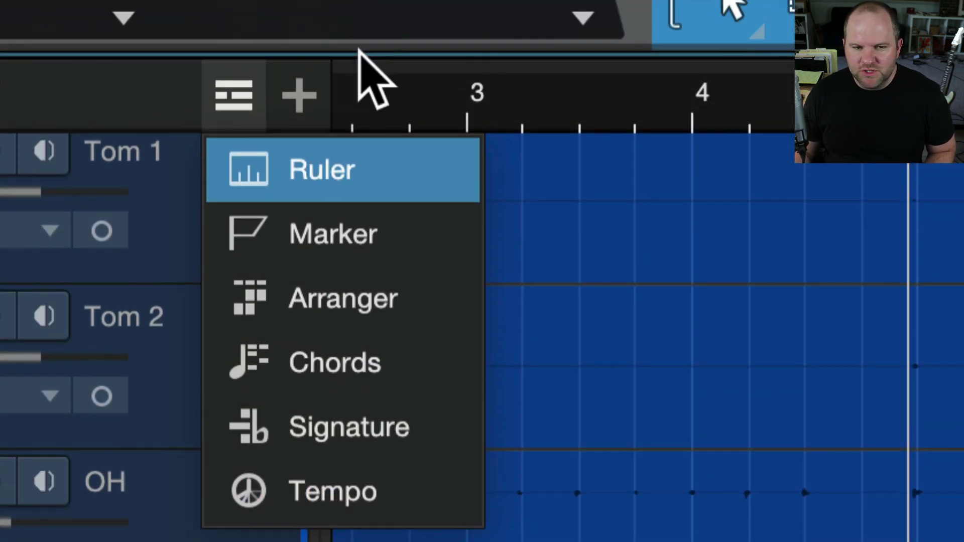
pyautogui.click(280, 249)
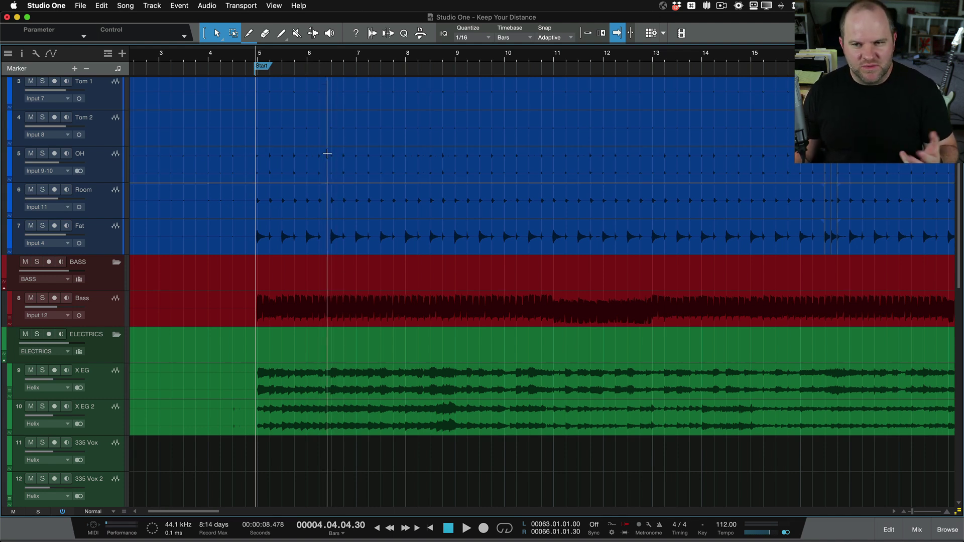
# During playback, insert a named marker 'Verse 1' and drag it onto bar 9.
pyautogui.hscroll(3, 327, 154)
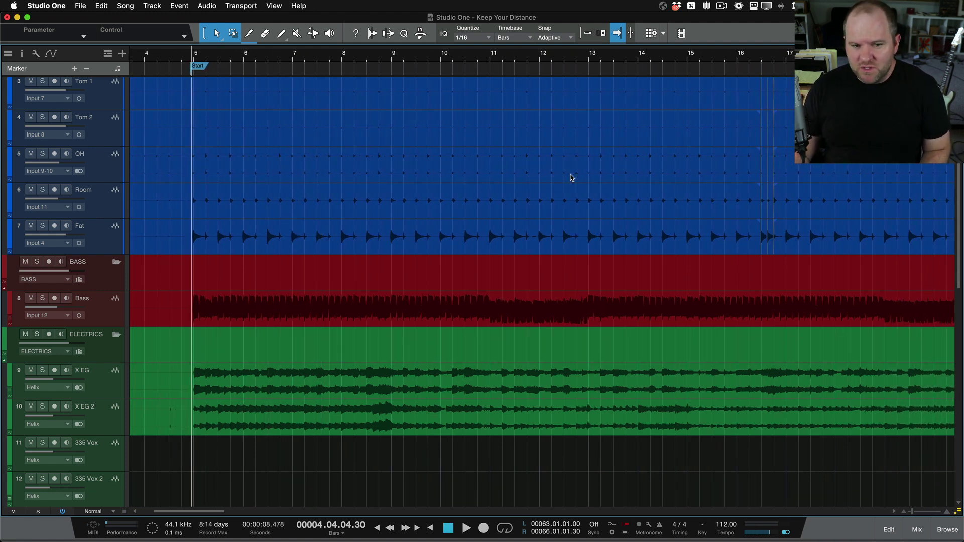
pyautogui.scroll(1, 454, 179)
pyautogui.press('space')
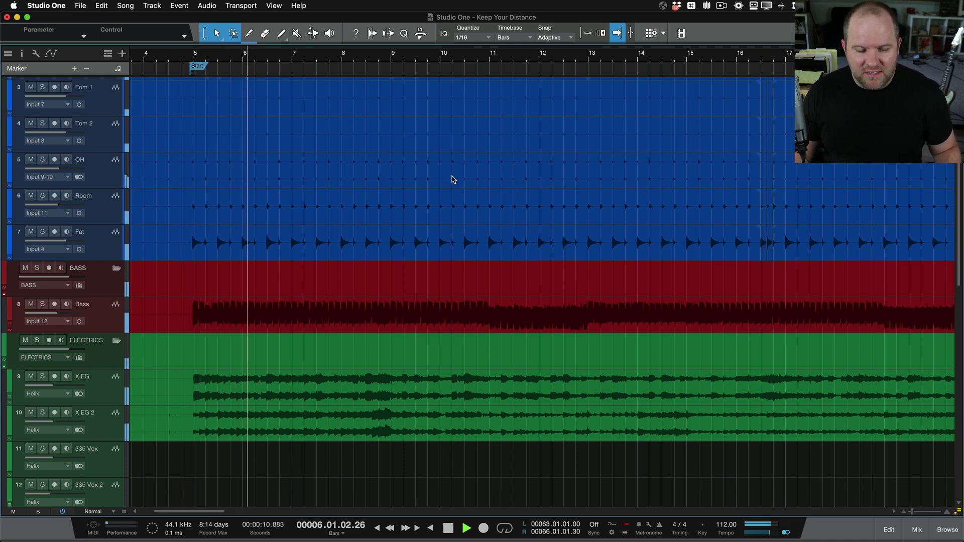
pyautogui.scroll(-8, 453, 180)
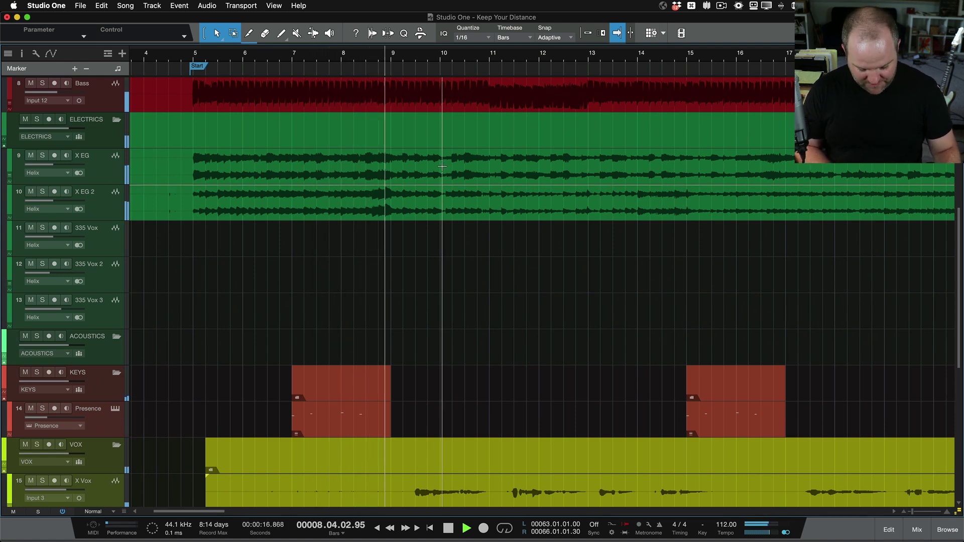
pyautogui.press('alt+Insert')
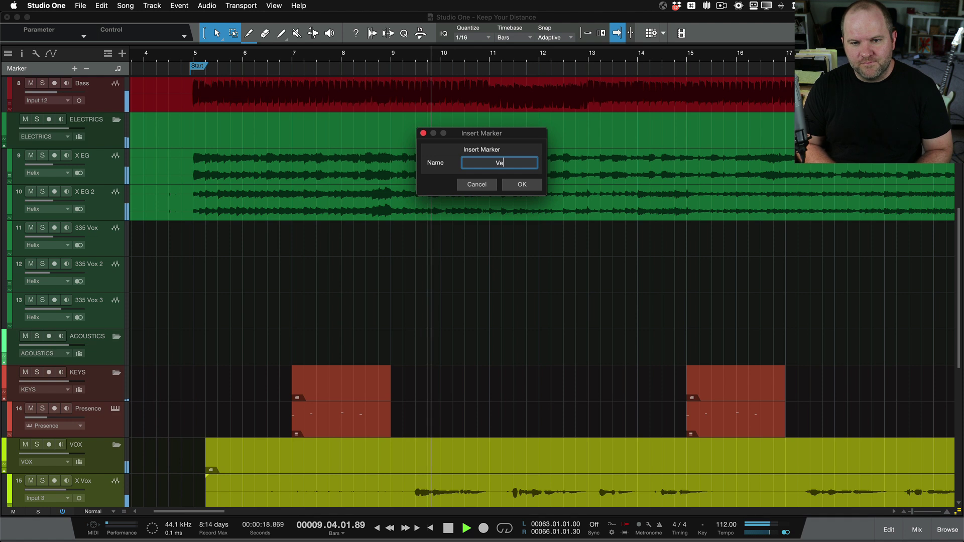
pyautogui.write('Verse 1')
pyautogui.press('Return')
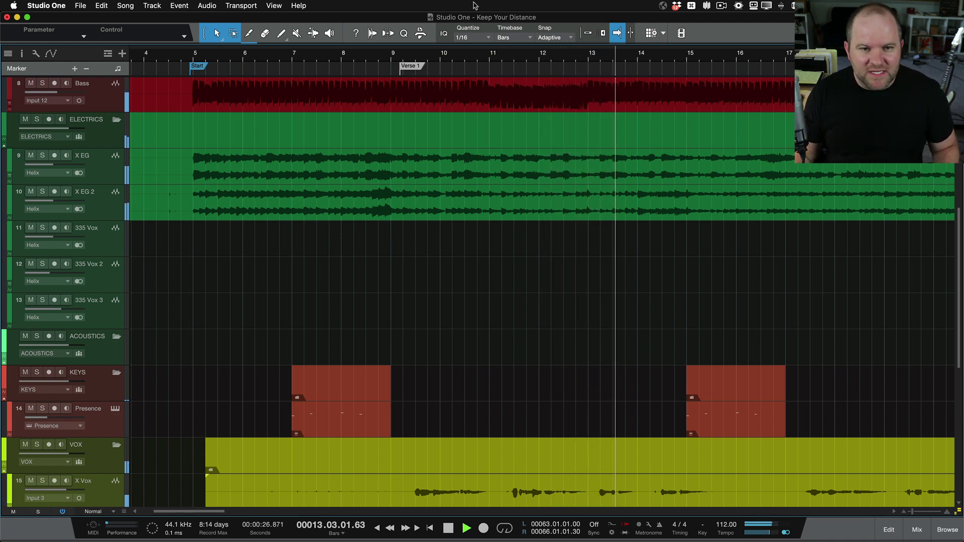
pyautogui.moveTo(406, 64); pyautogui.dragTo(396, 64)
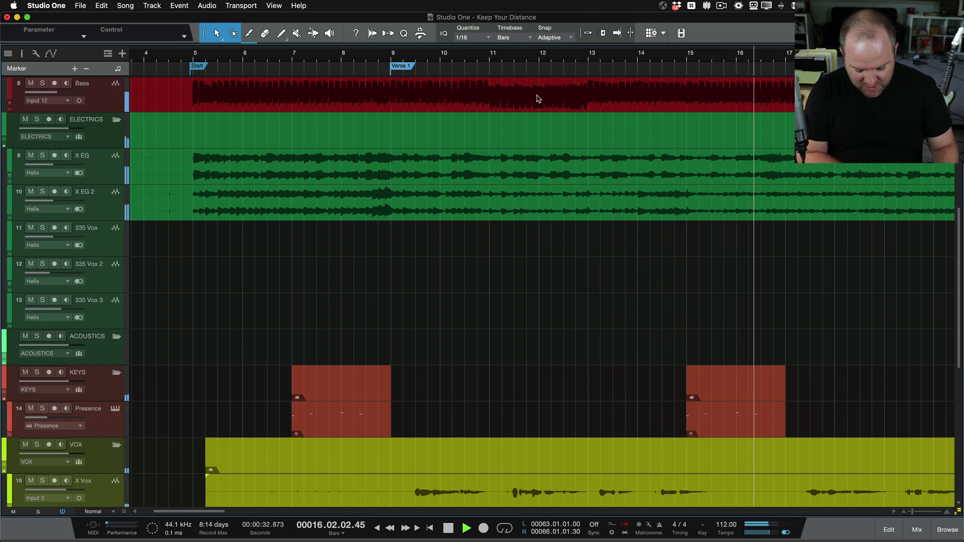
# Insert a named reminder marker 'i type so slowly' at bar 17 during playback.
pyautogui.press('shift+Insert')
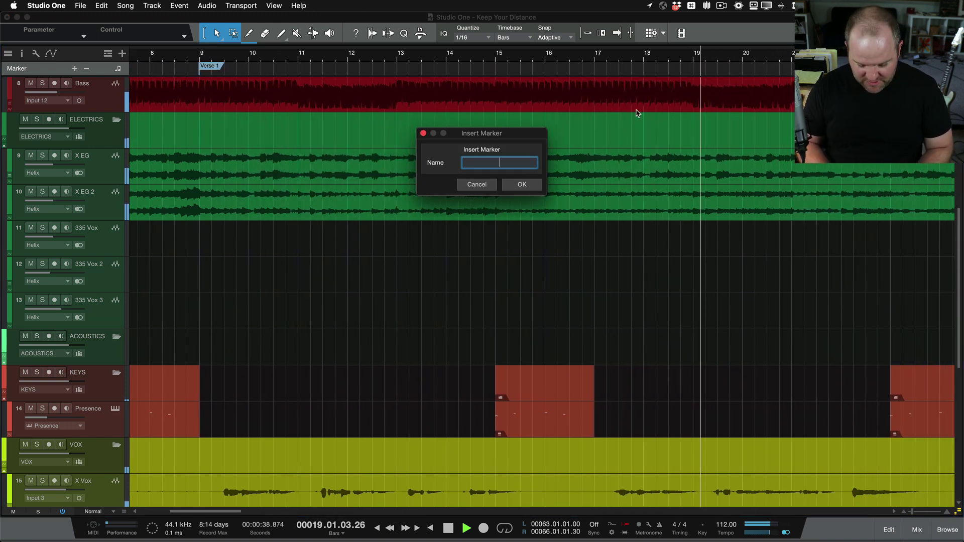
pyautogui.write('i tp')
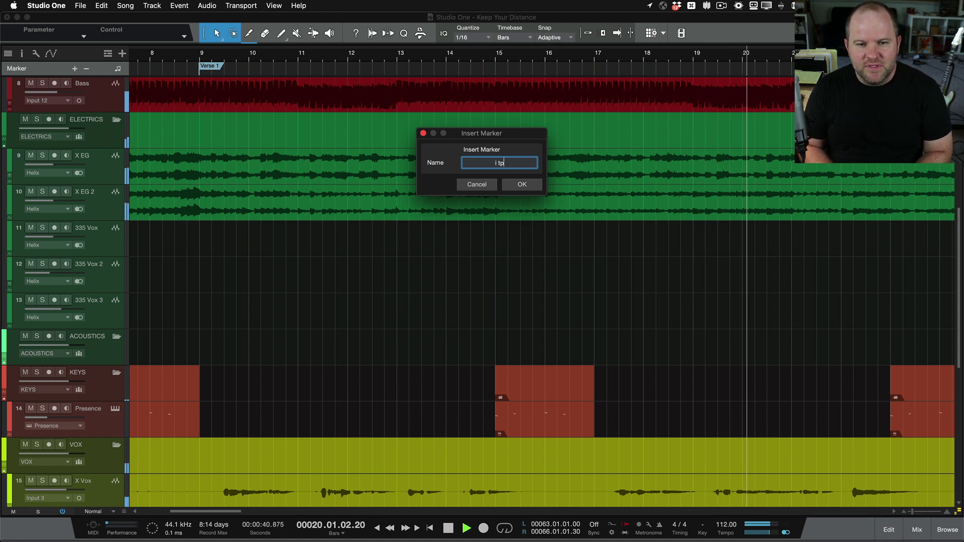
pyautogui.press('BackSpace')
pyautogui.write('ype so slowly')
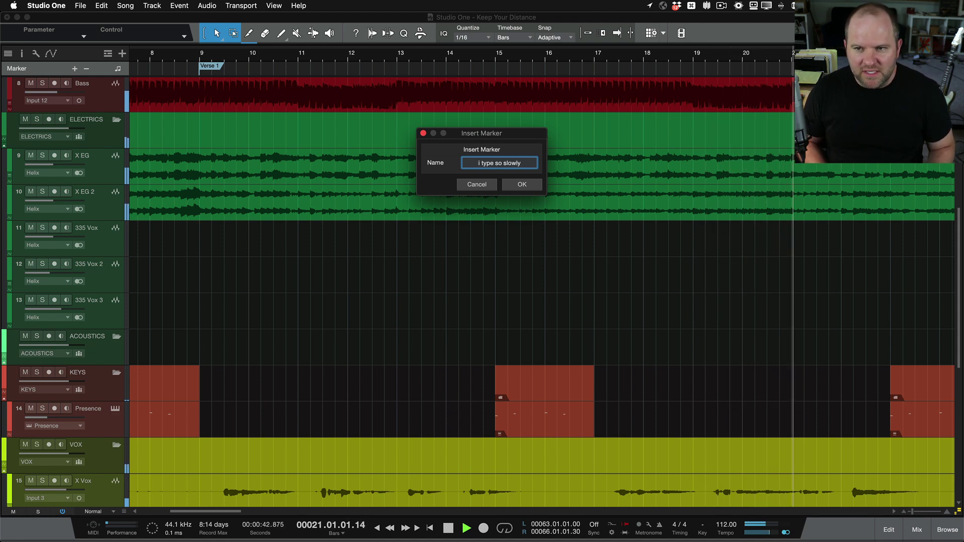
pyautogui.press('Return')
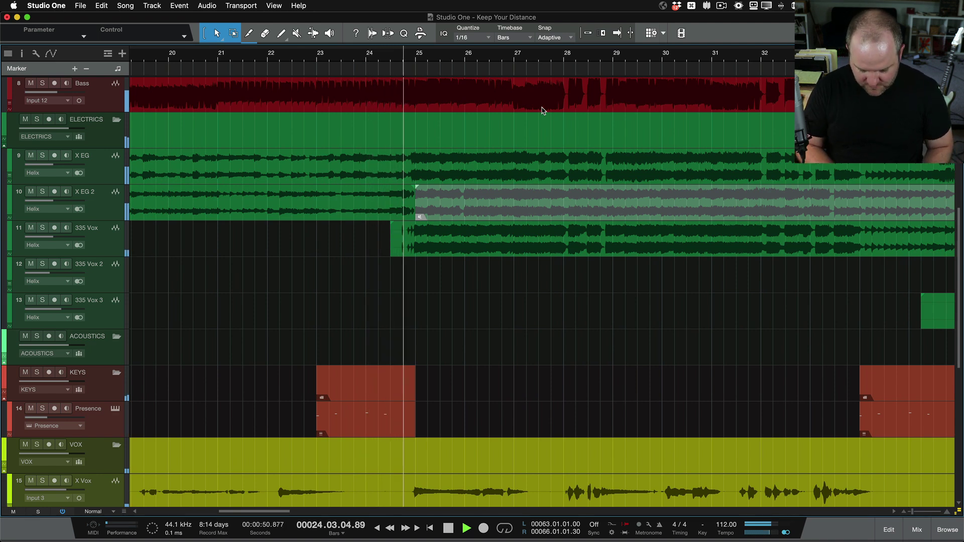
# Add a named marker 'CH1' at the chorus start, bar 25.
pyautogui.press('shift+Insert')
pyautogui.write('CH')
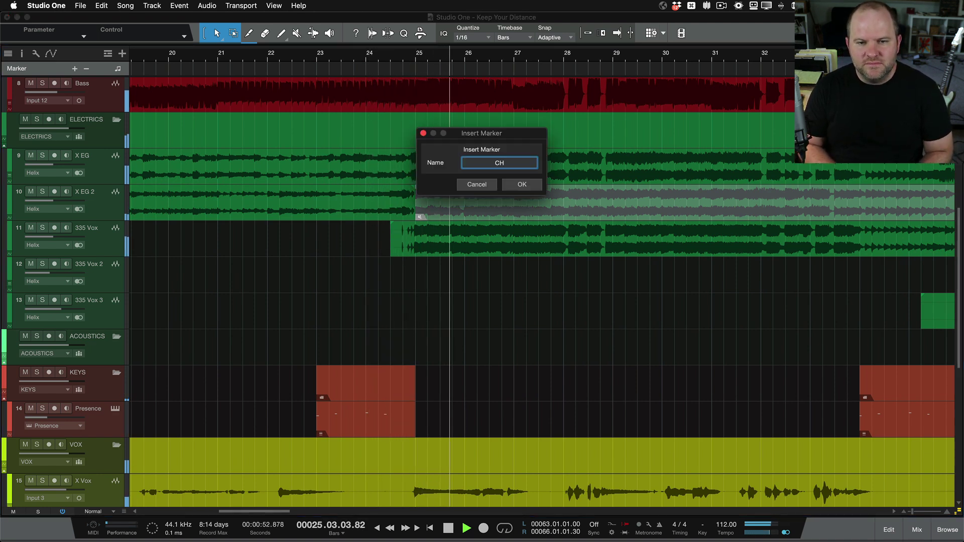
pyautogui.write('1')
pyautogui.press('Return')
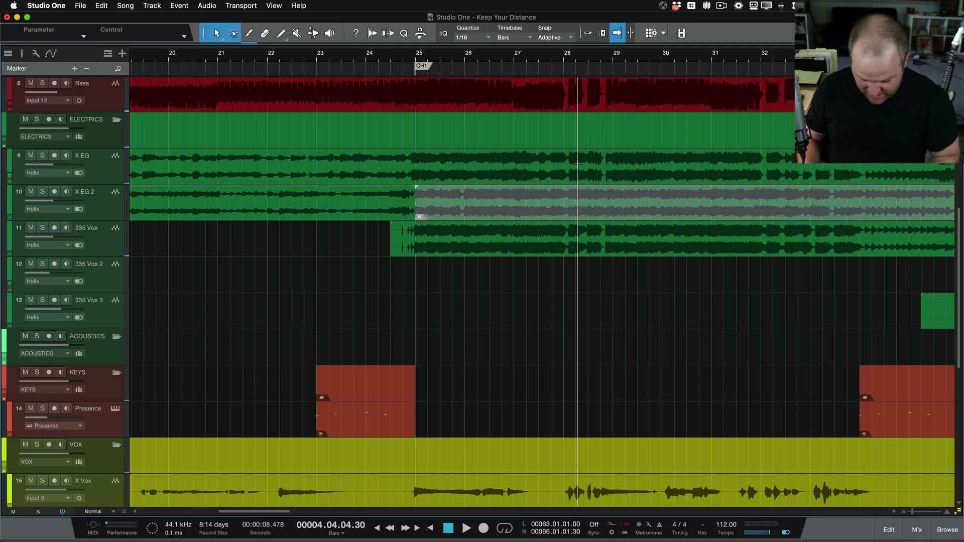
# Open the Keyboard Shortcuts preferences and filter the command list by 'mark'.
pyautogui.click(61, 4)
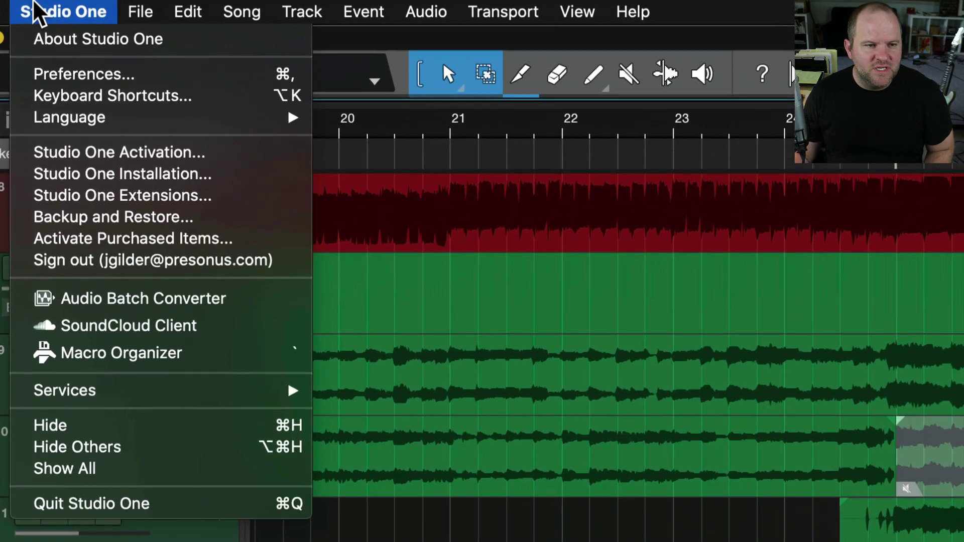
pyautogui.click(282, 100)
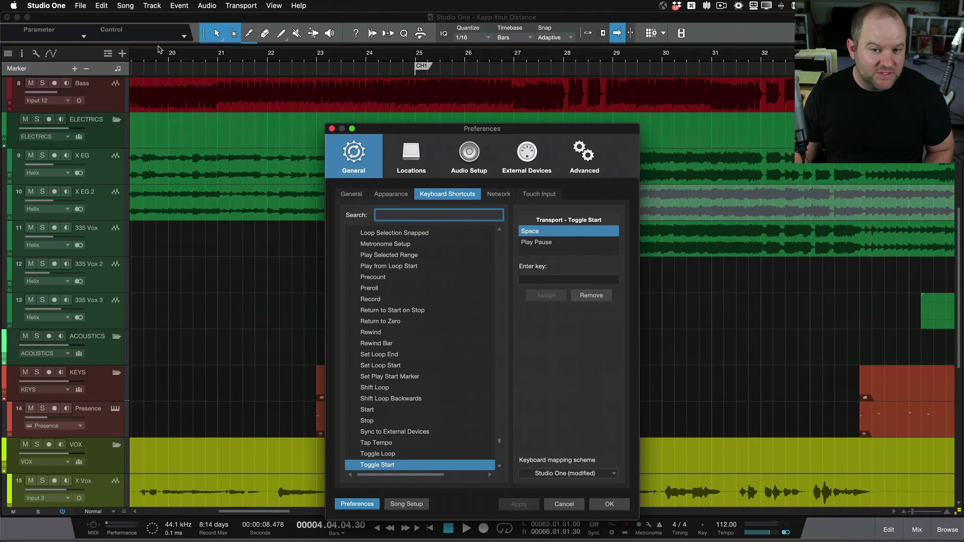
pyautogui.moveTo(462, 129); pyautogui.dragTo(435, 61)
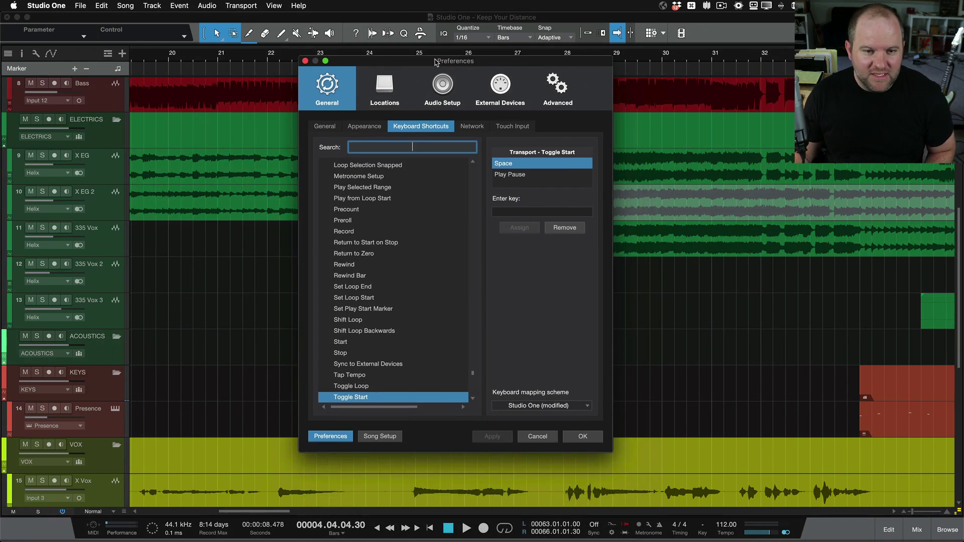
pyautogui.write('marker')
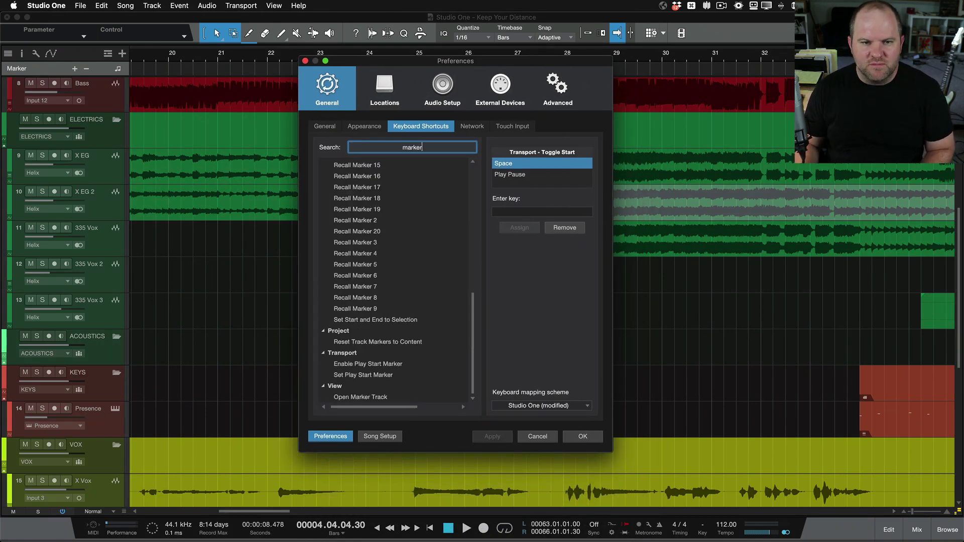
# Browse the filtered marker commands down to Goto Next Marker and Goto Previous Marker.
pyautogui.scroll(10, 405, 245)
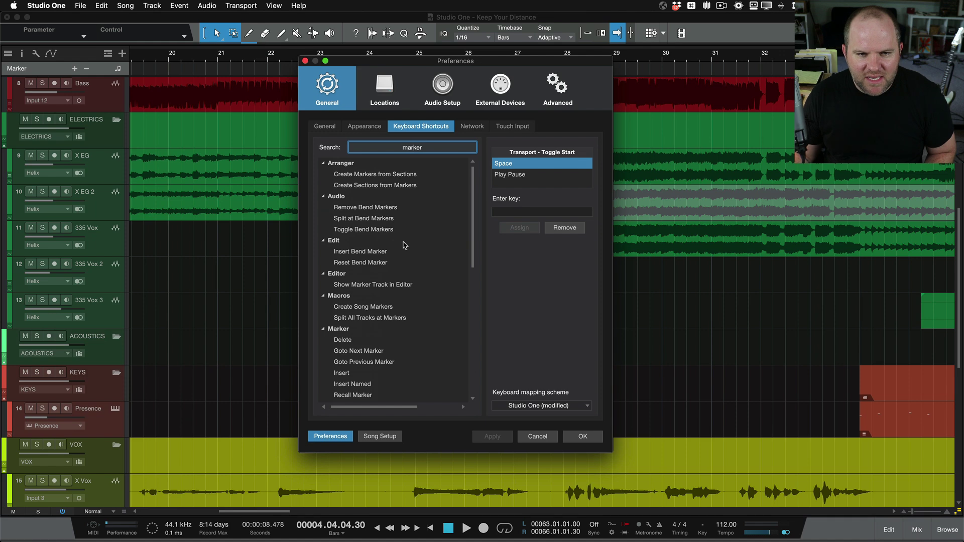
pyautogui.scroll(-10, 404, 245)
pyautogui.scroll(10, 405, 245)
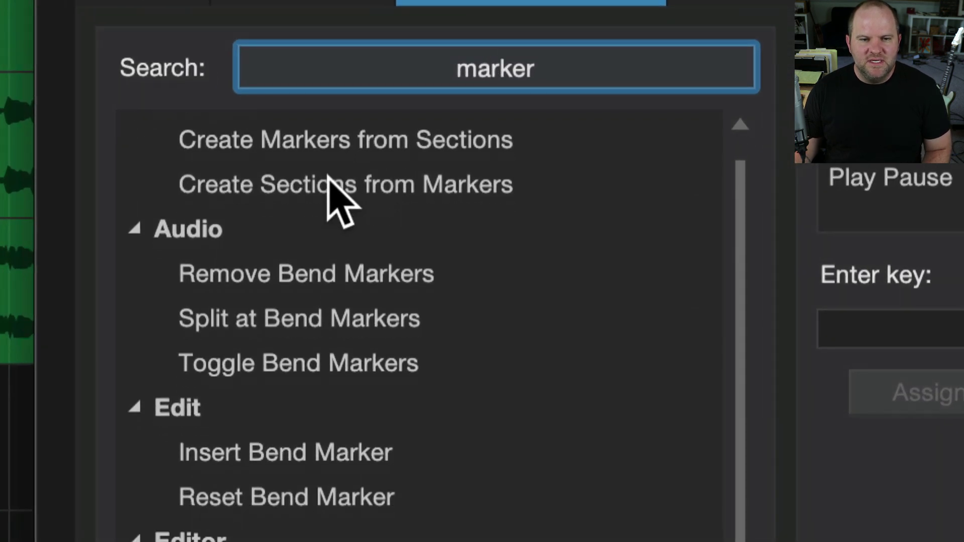
pyautogui.scroll(1, 331, 201)
pyautogui.doubleClick(428, 66)
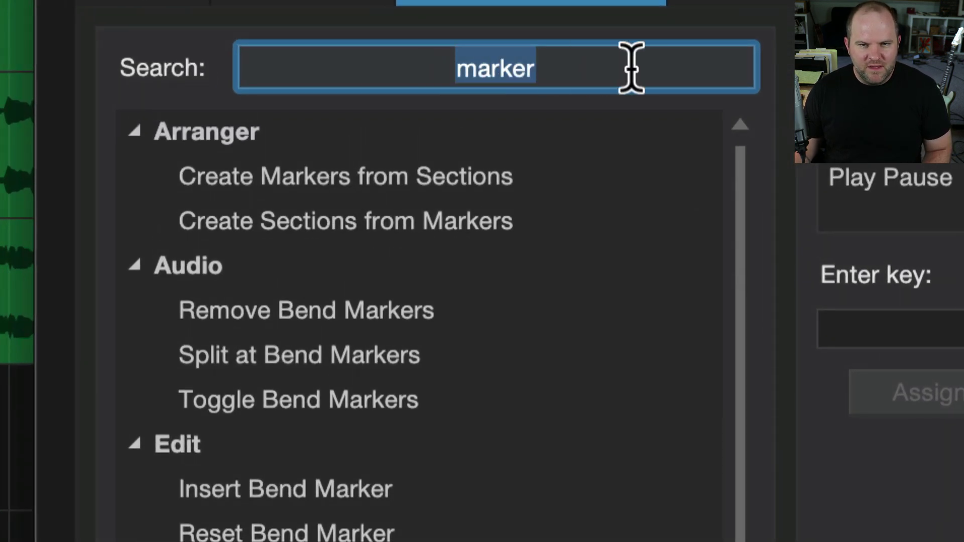
pyautogui.scroll(-3, 340, 279)
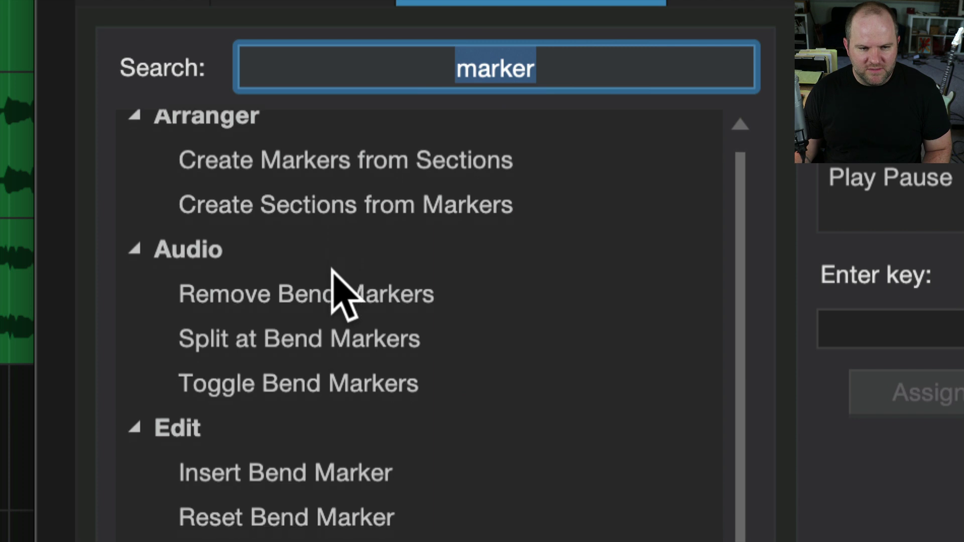
pyautogui.scroll(-8, 333, 272)
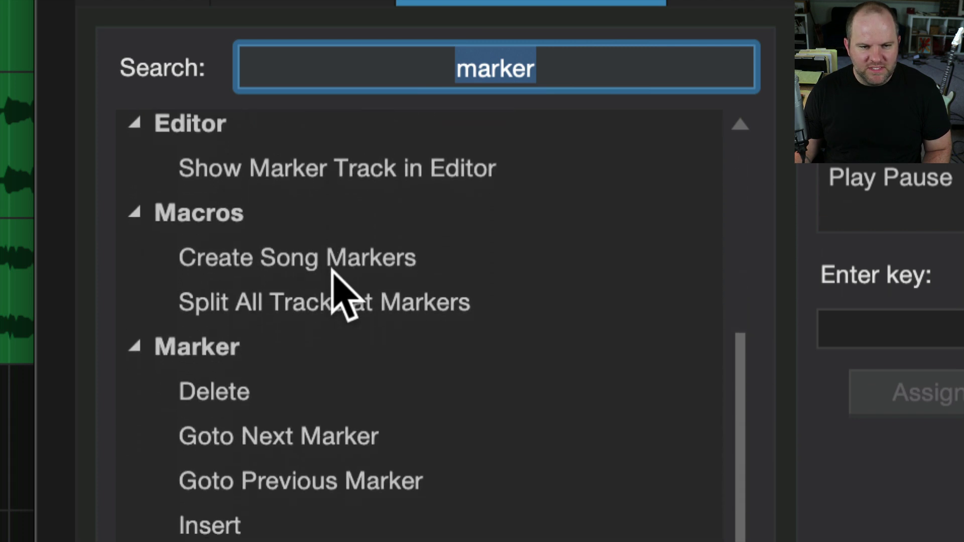
pyautogui.scroll(-1, 331, 270)
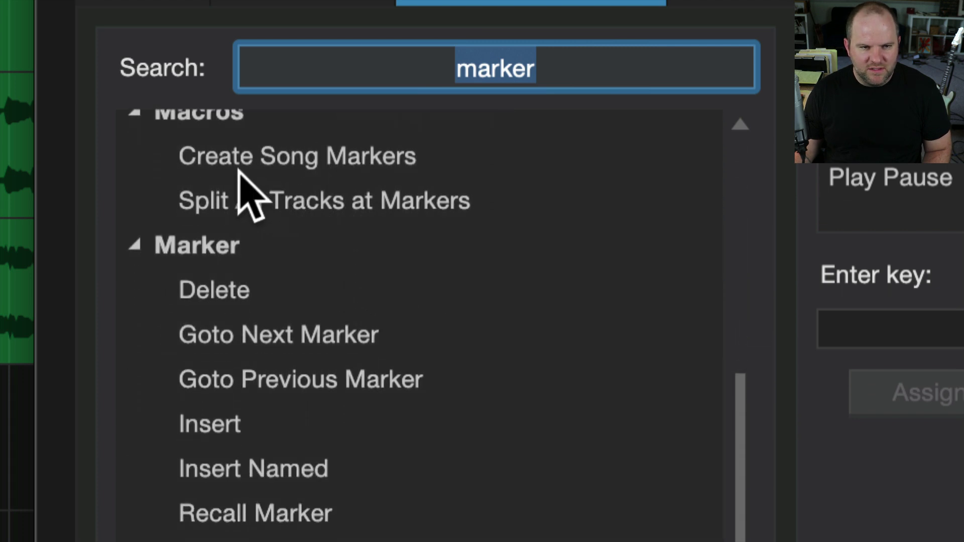
pyautogui.scroll(-8, 399, 206)
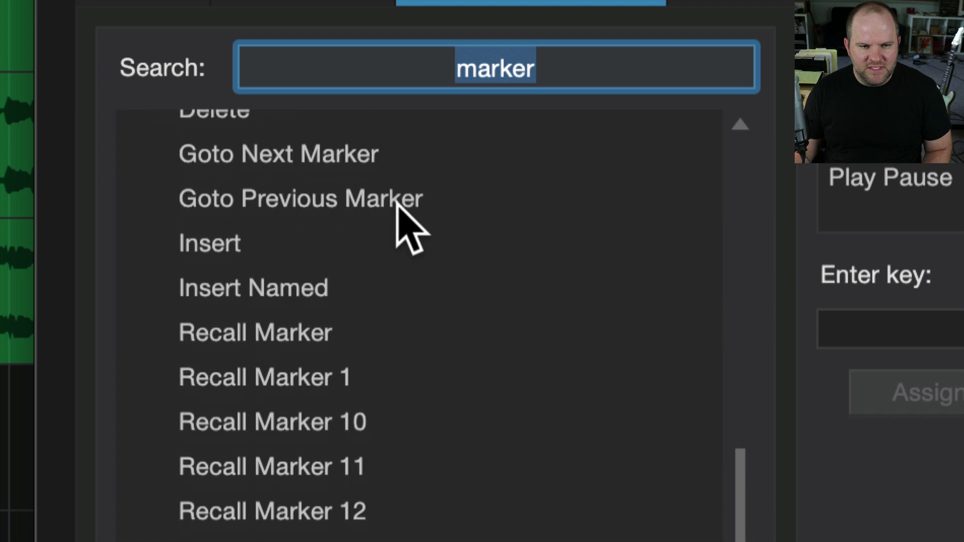
pyautogui.scroll(5, 398, 205)
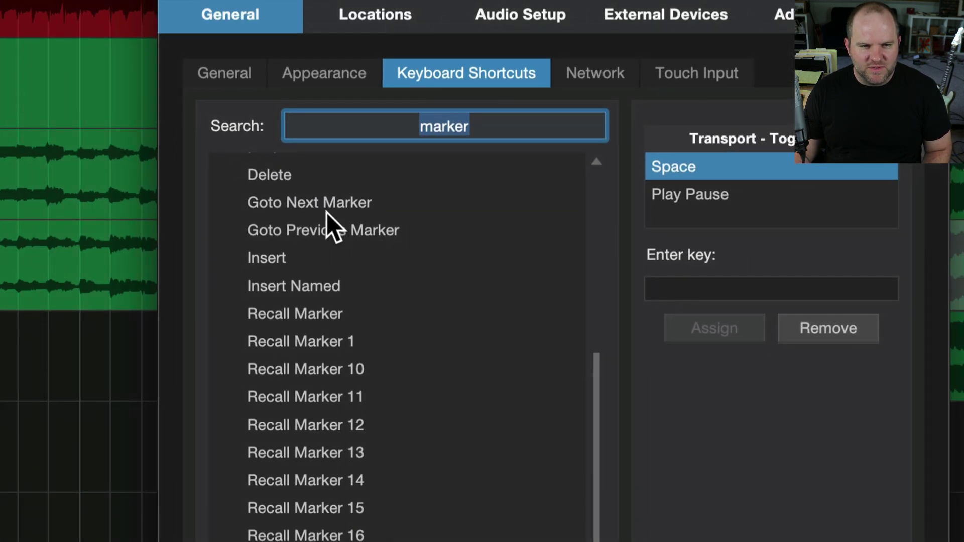
# Compare the Goto Next and Goto Previous Marker shortcuts, then try Esc as Goto Previous Marker's key.
pyautogui.click(325, 206)
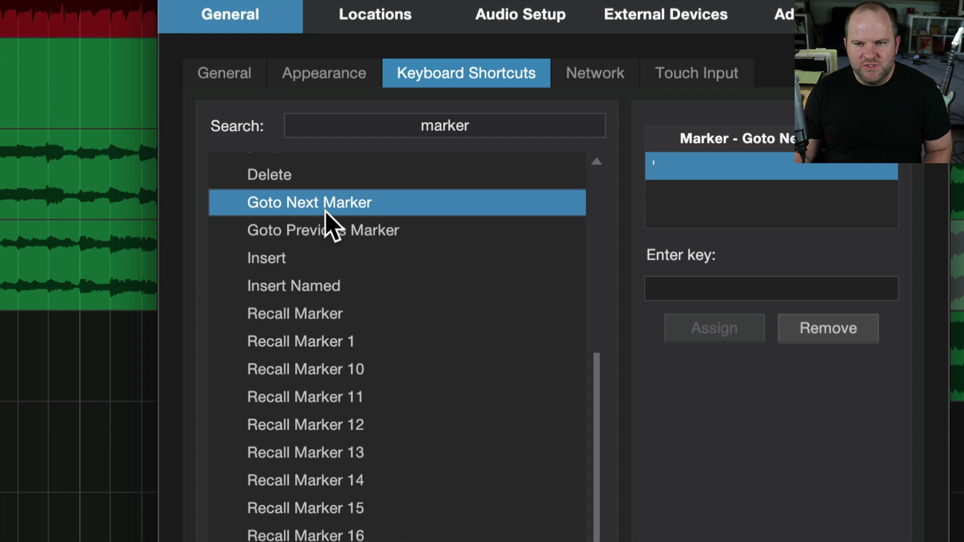
pyautogui.click(341, 224)
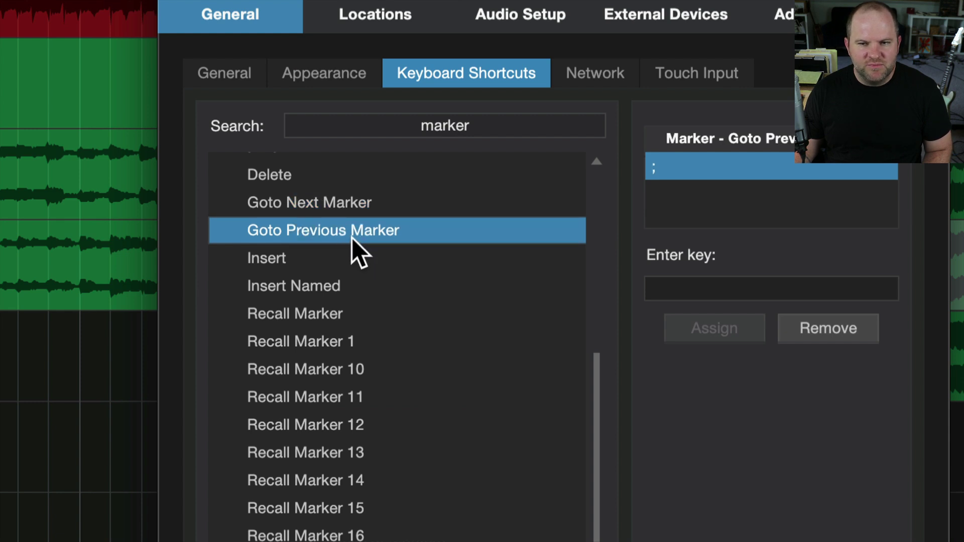
pyautogui.click(347, 213)
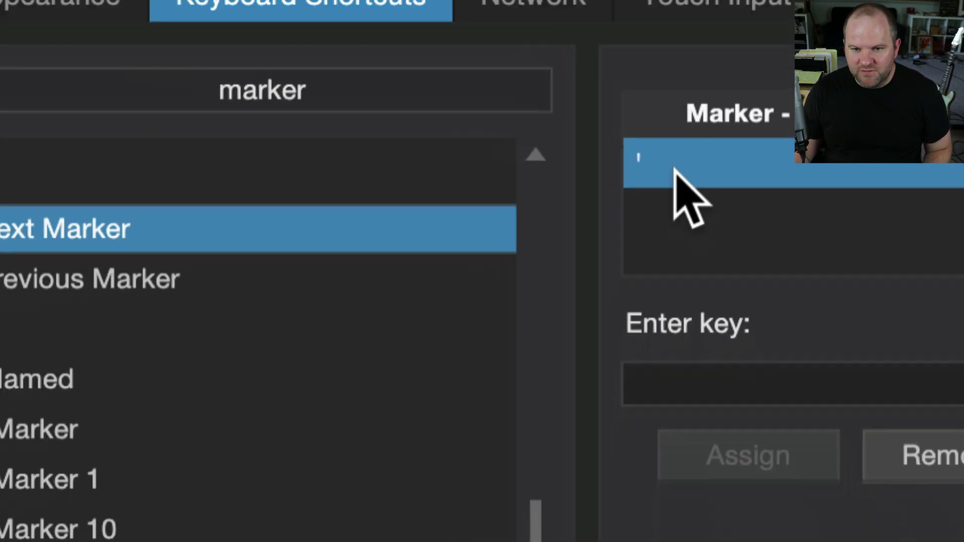
pyautogui.click(421, 264)
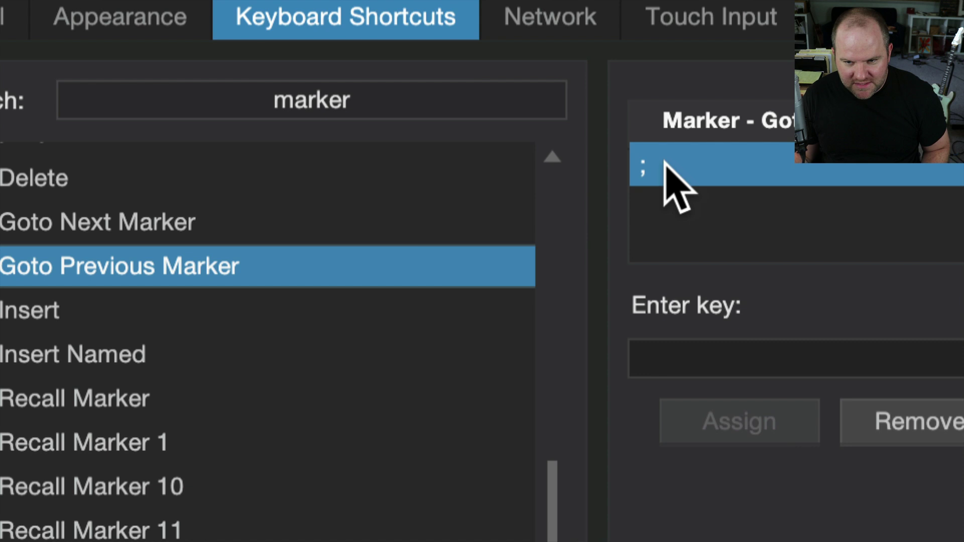
pyautogui.click(758, 354)
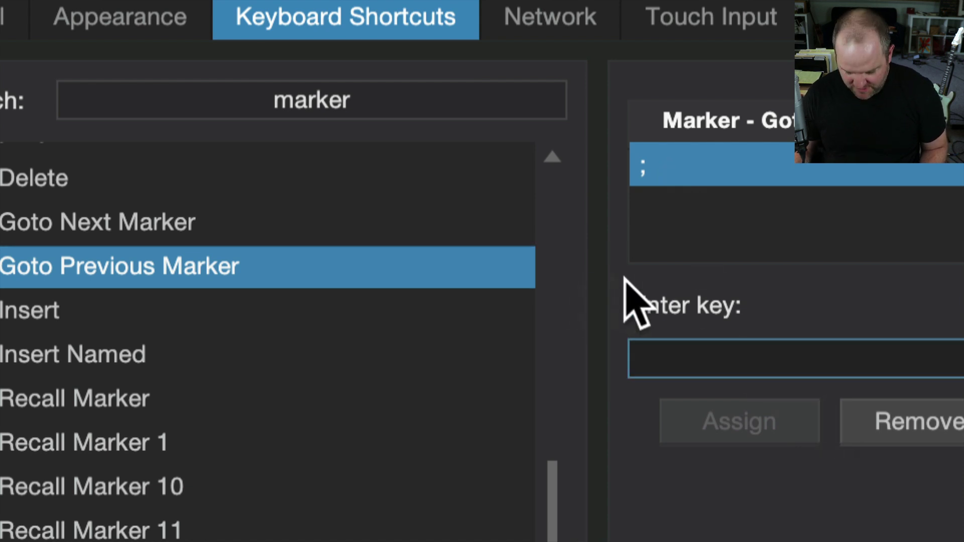
pyautogui.press('Escape')
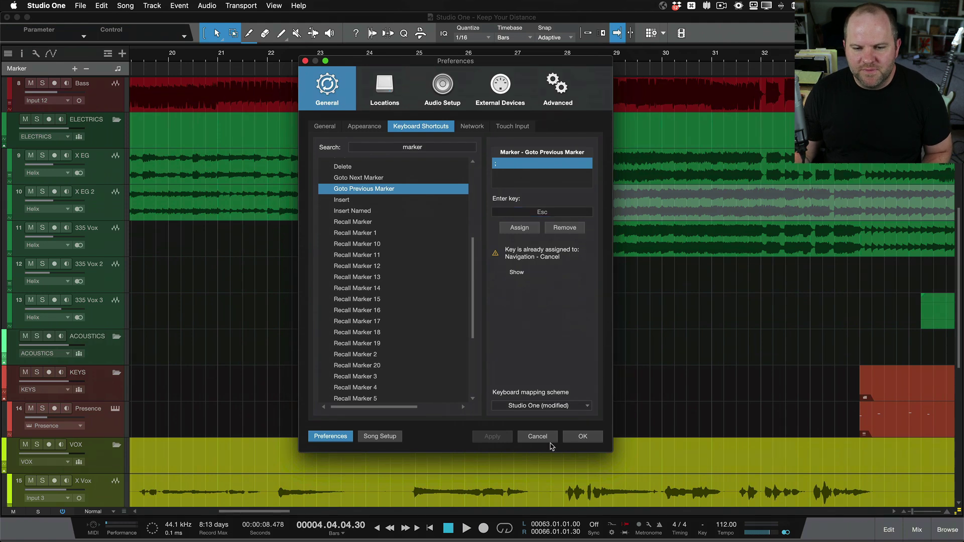
# Cancel the preferences, play the song and jump back through the section markers with Shift+B, then stop.
pyautogui.click(538, 437)
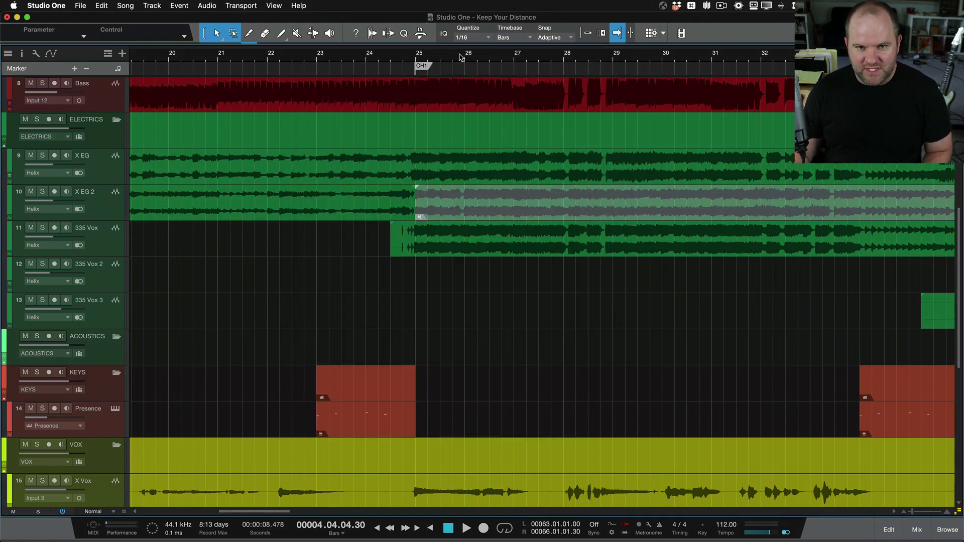
pyautogui.press('space')
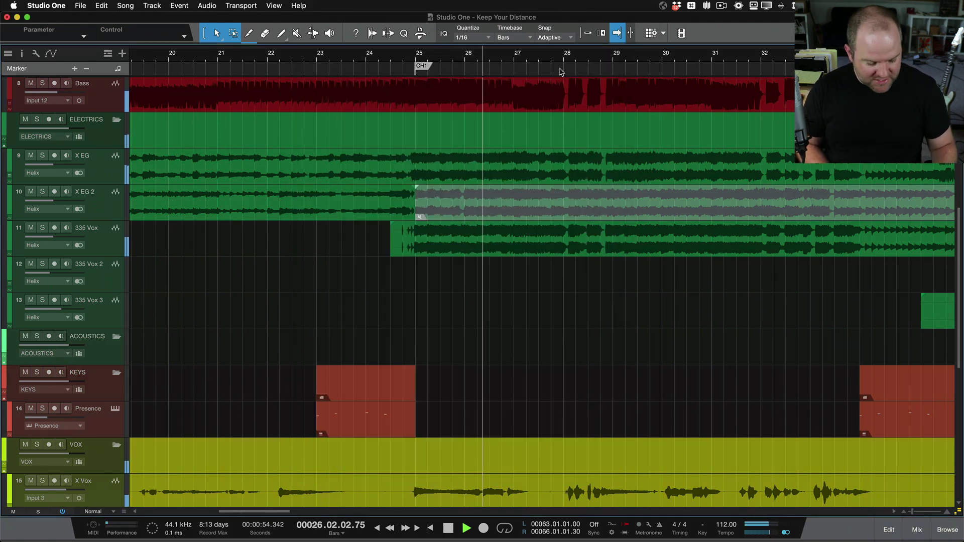
pyautogui.hotkey('shift', 'b')
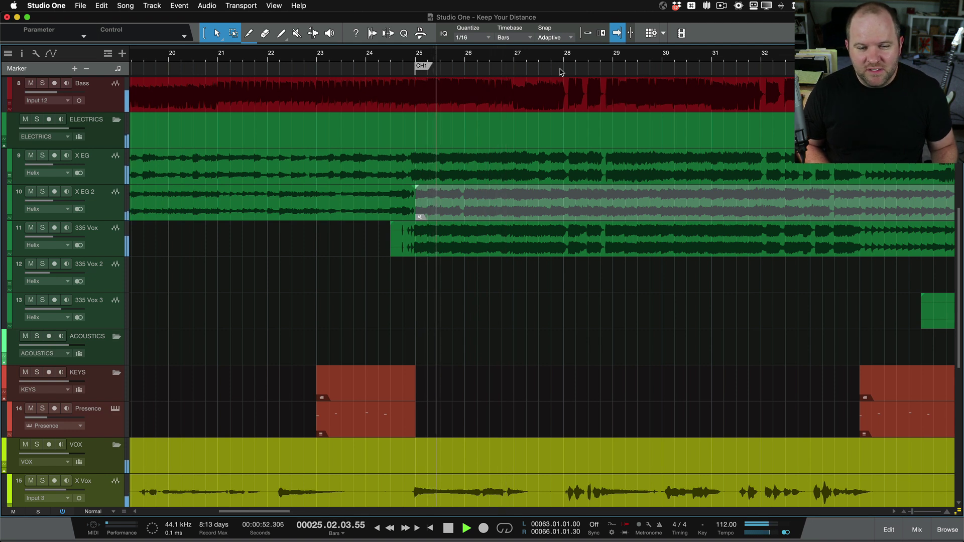
pyautogui.hotkey('shift', 'b')
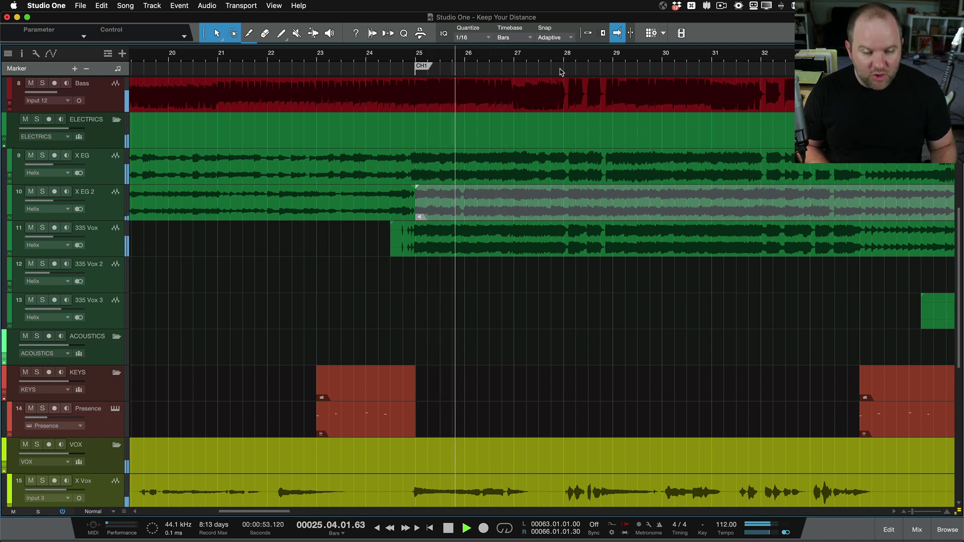
pyautogui.hotkey('shift', 'b')
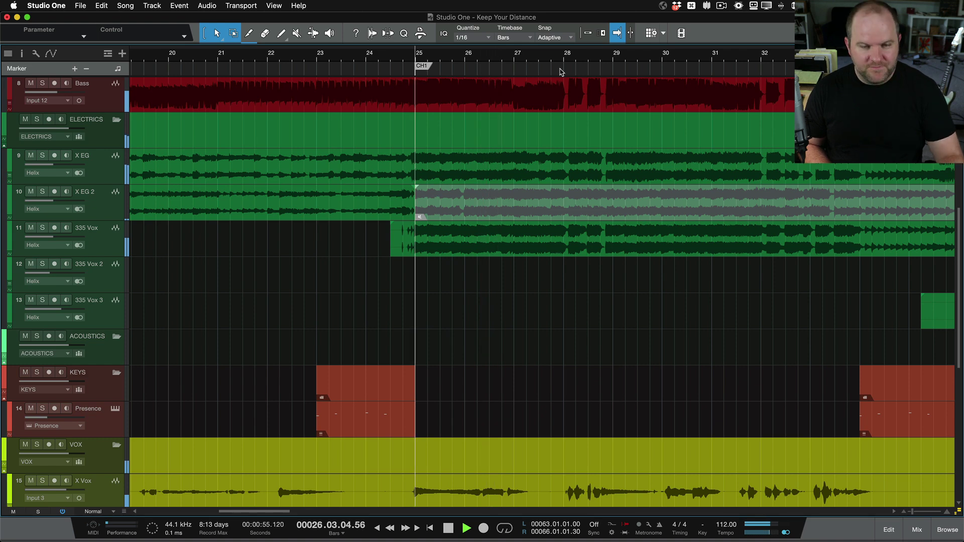
pyautogui.hotkey('shift', 'b')
pyautogui.hotkey('shift', 'b')
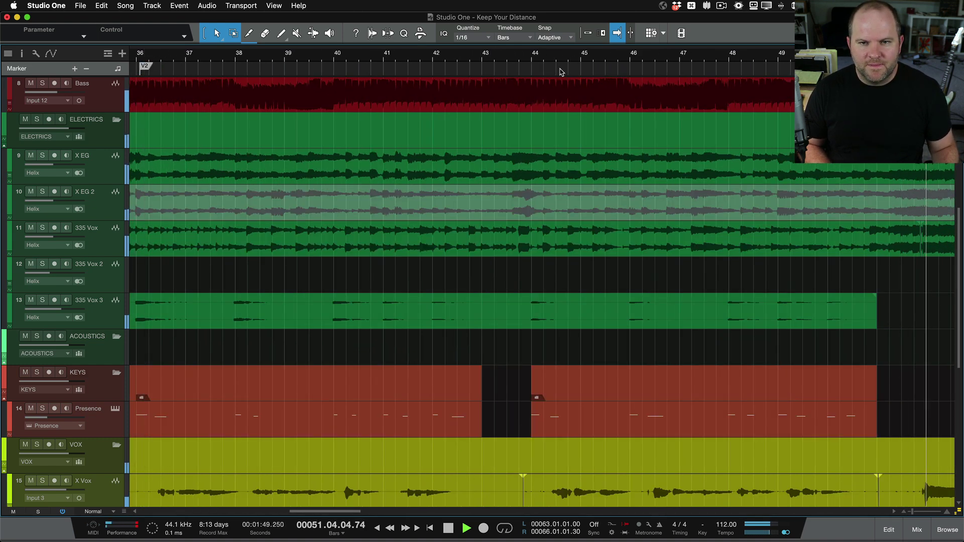
pyautogui.hotkey('shift', 'b')
pyautogui.press('space')
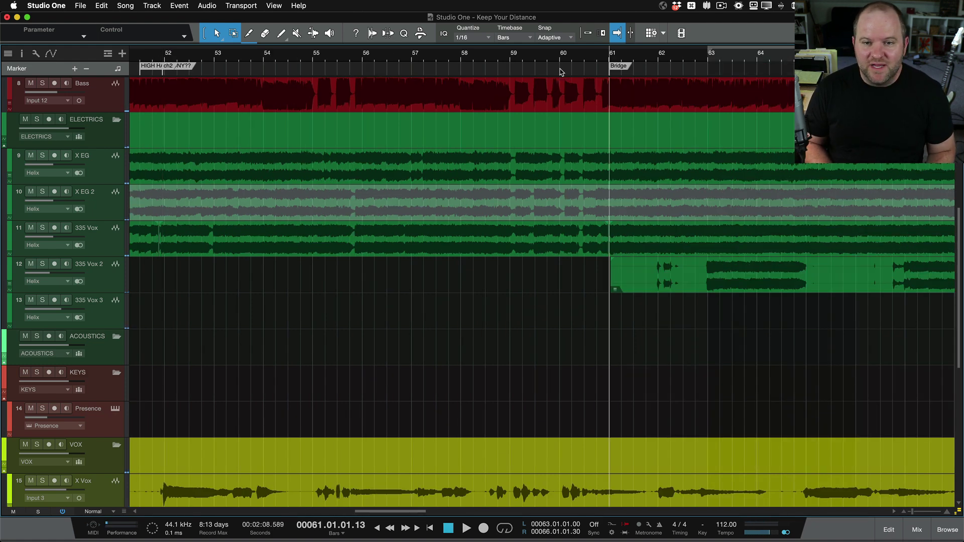
# Zoom out to the whole song, zoom in on the Bridge, and jump back to the 'i type so slowly' marker.
pyautogui.press('Return')
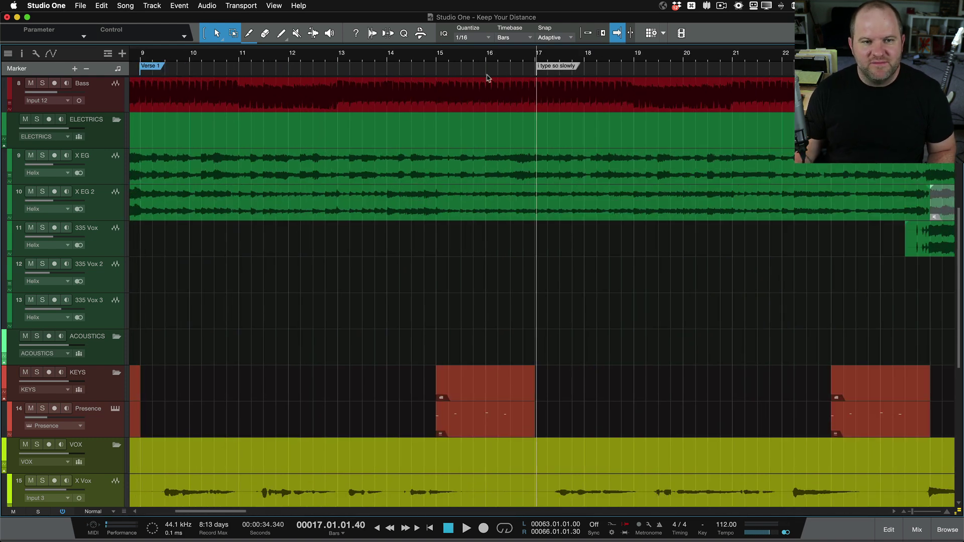
pyautogui.hotkey('shift', 'f')
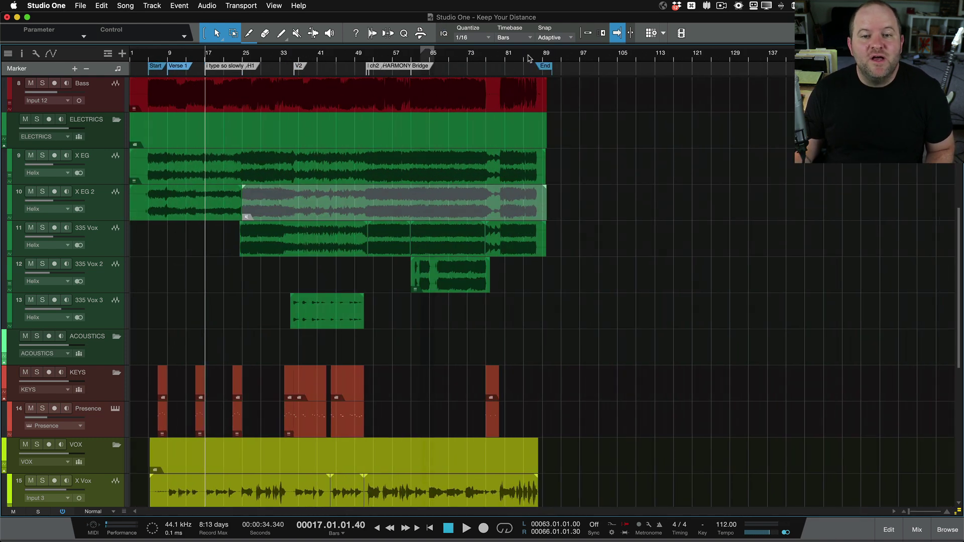
pyautogui.moveTo(413, 55); pyautogui.dragTo(409, 102)
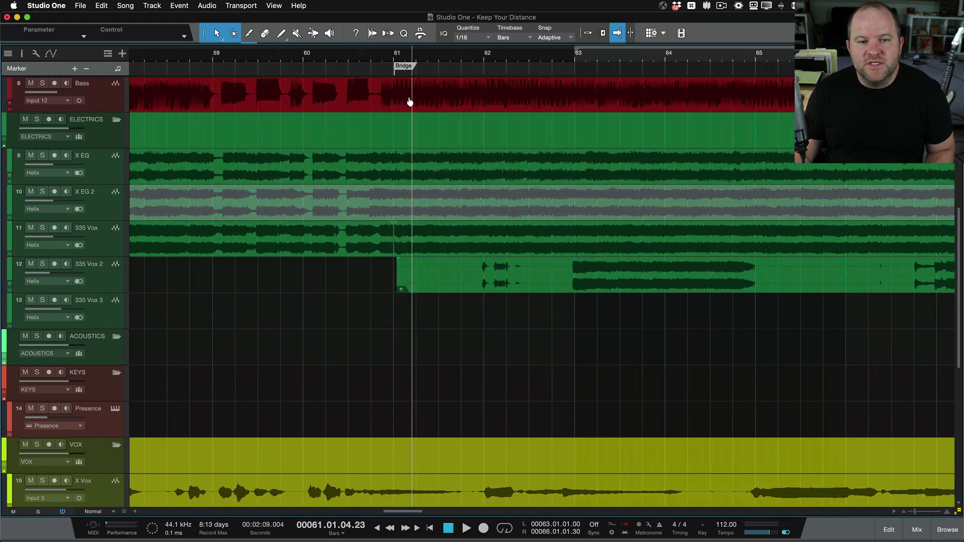
pyautogui.hotkey('shift', 'b')
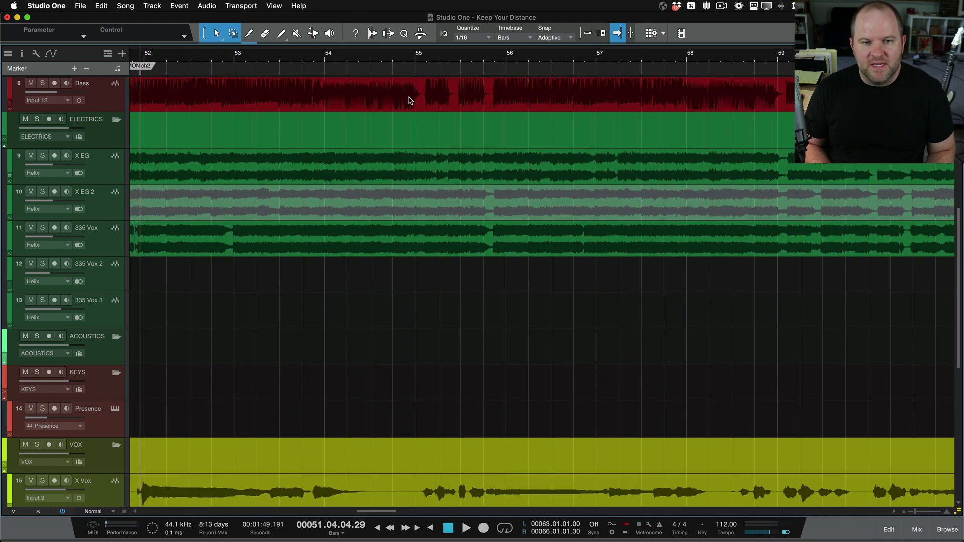
pyautogui.hotkey('shift', 'b')
# Zoom in on the Marker track and set the song position at the HIGH HARMONY?? marker near bar 51.
pyautogui.scroll(6, 308, 99)
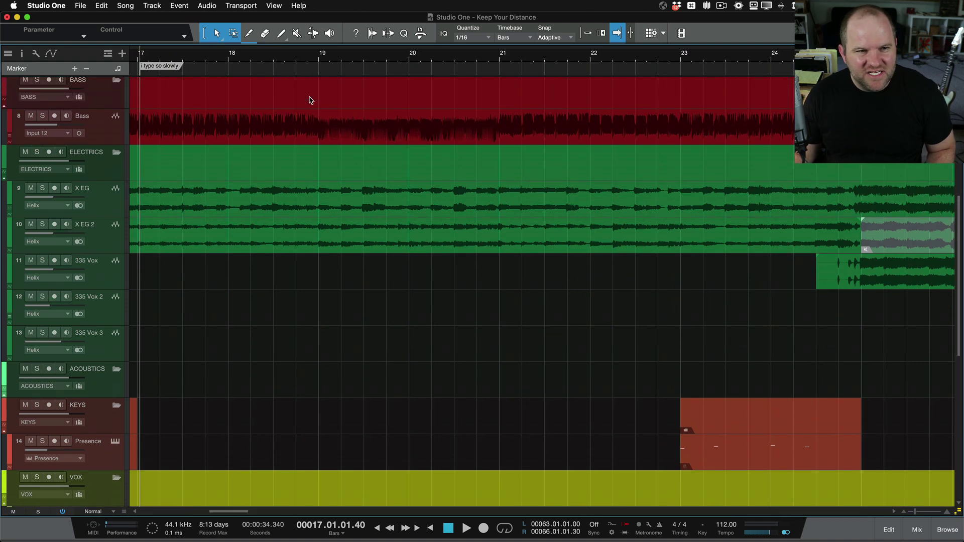
pyautogui.scroll(-3, 309, 101)
pyautogui.scroll(2, 308, 99)
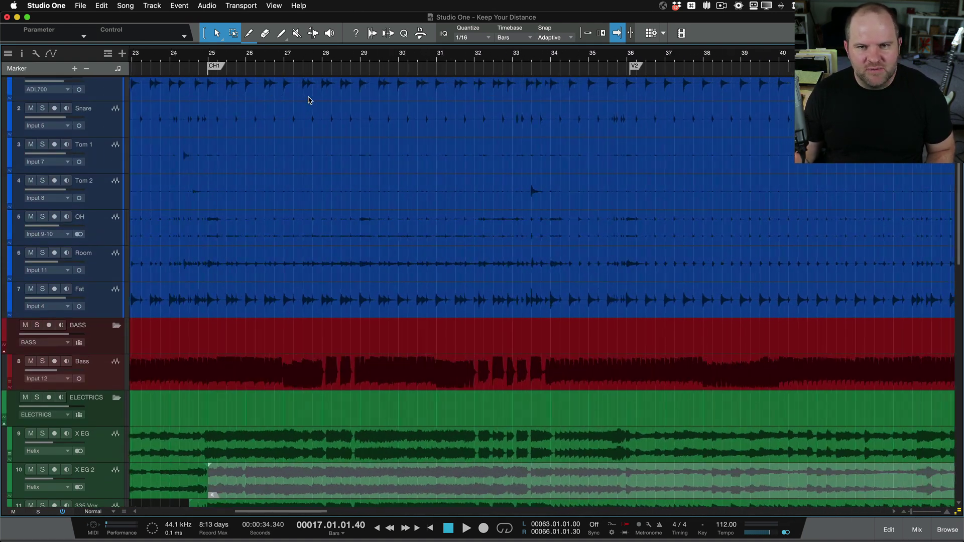
pyautogui.hscroll(5, 309, 99)
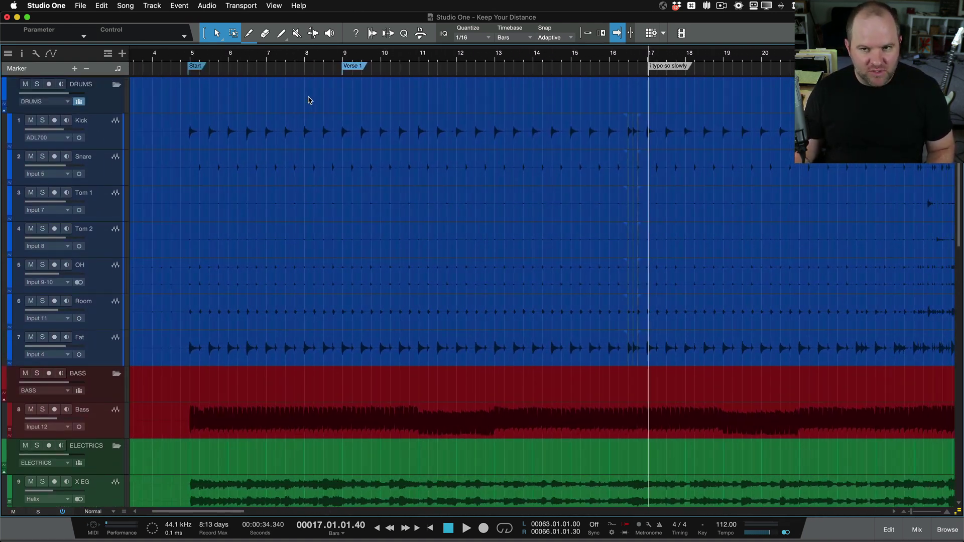
pyautogui.scroll(3, 392, 102)
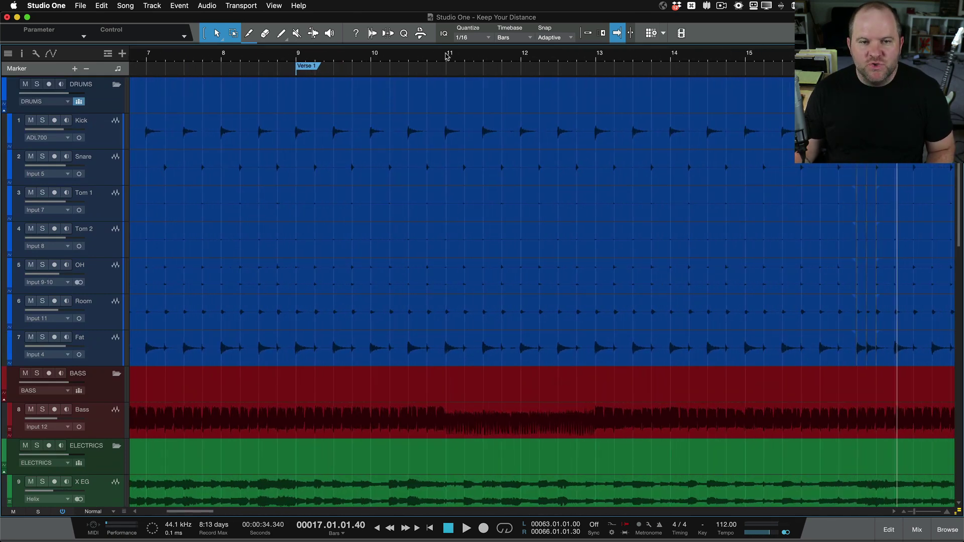
pyautogui.hscroll(3, 673, 104)
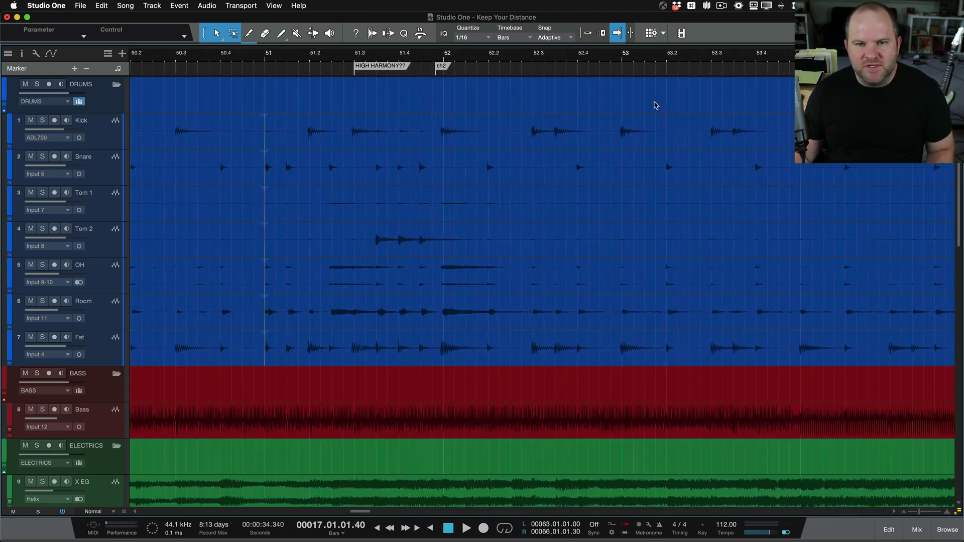
pyautogui.scroll(2, 635, 107)
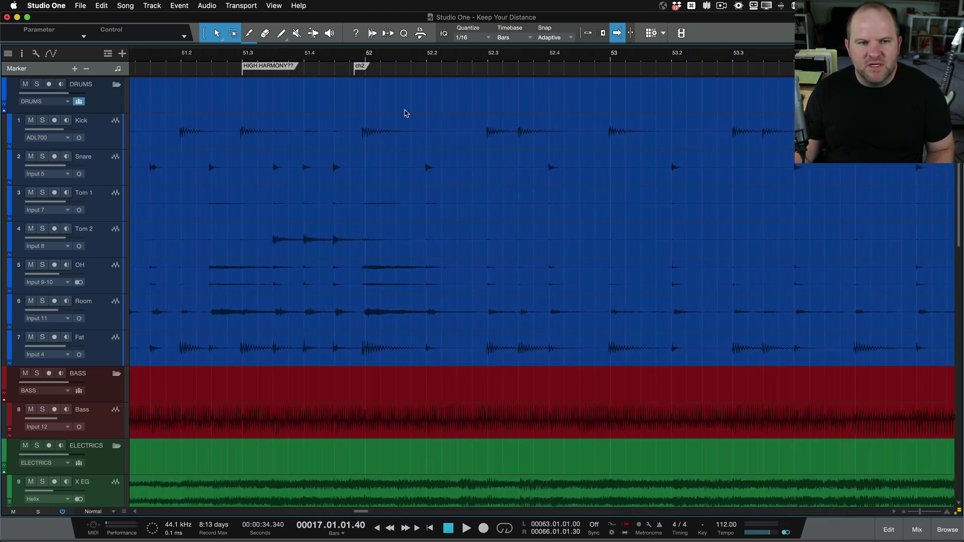
pyautogui.click(252, 69)
pyautogui.click(247, 52)
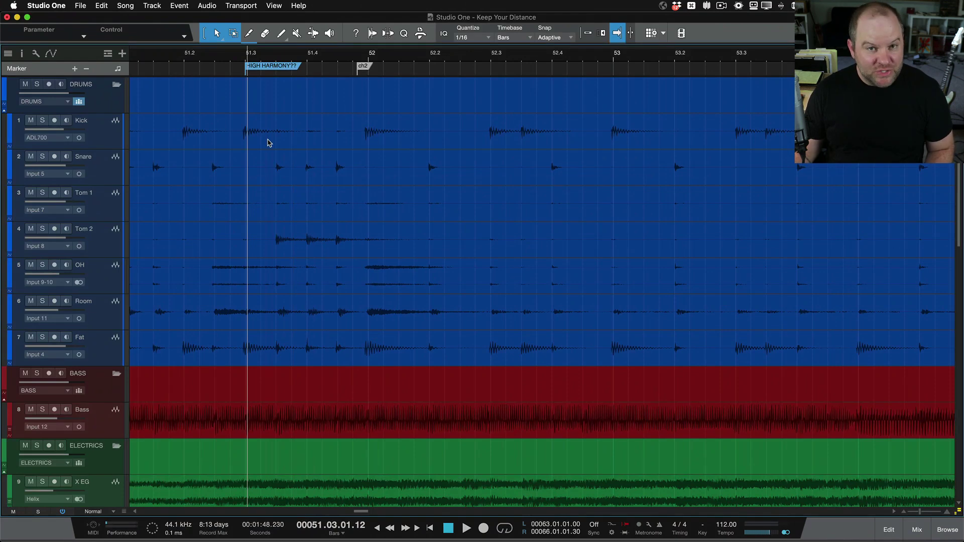
pyautogui.scroll(1, 248, 77)
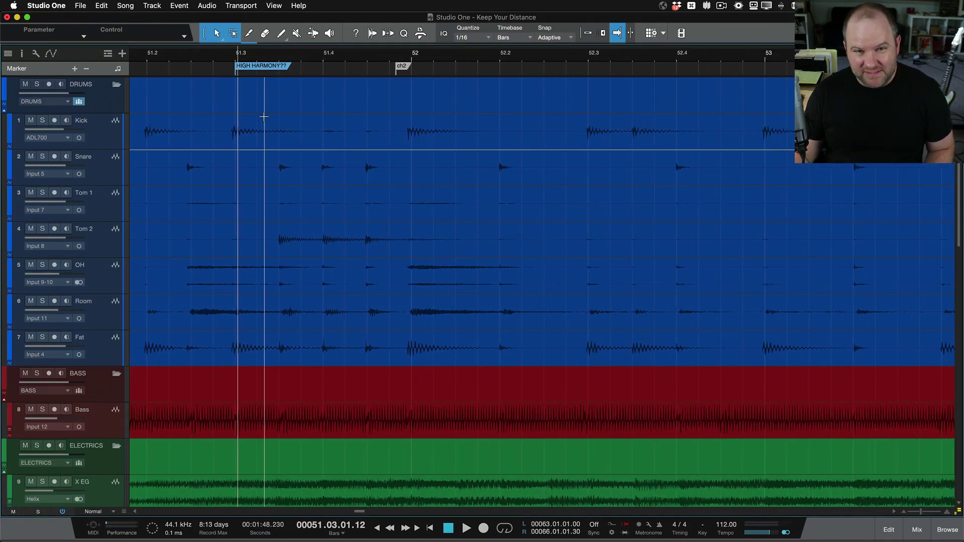
pyautogui.click(244, 63)
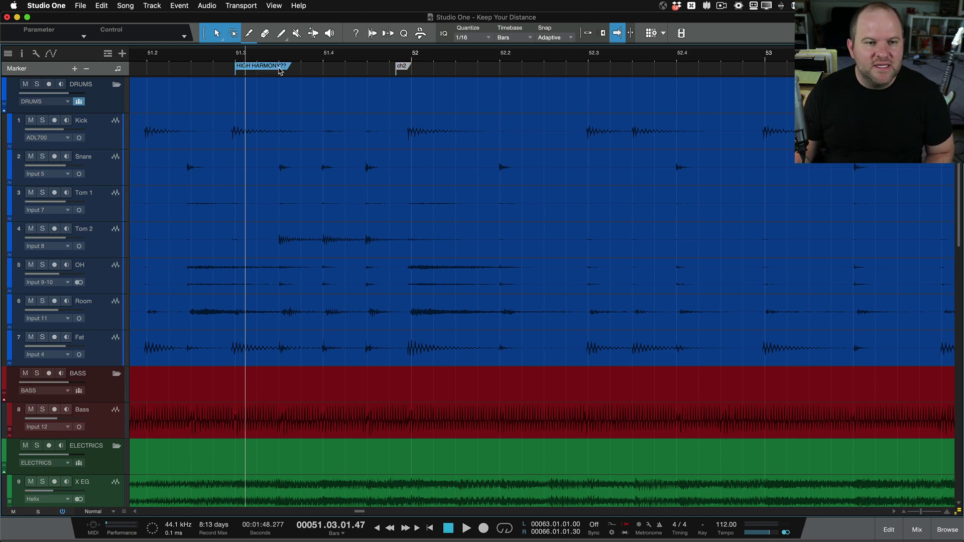
# Zoom out to show the whole song with all its markers.
pyautogui.scroll(-4, 388, 199)
pyautogui.scroll(-4, 388, 199)
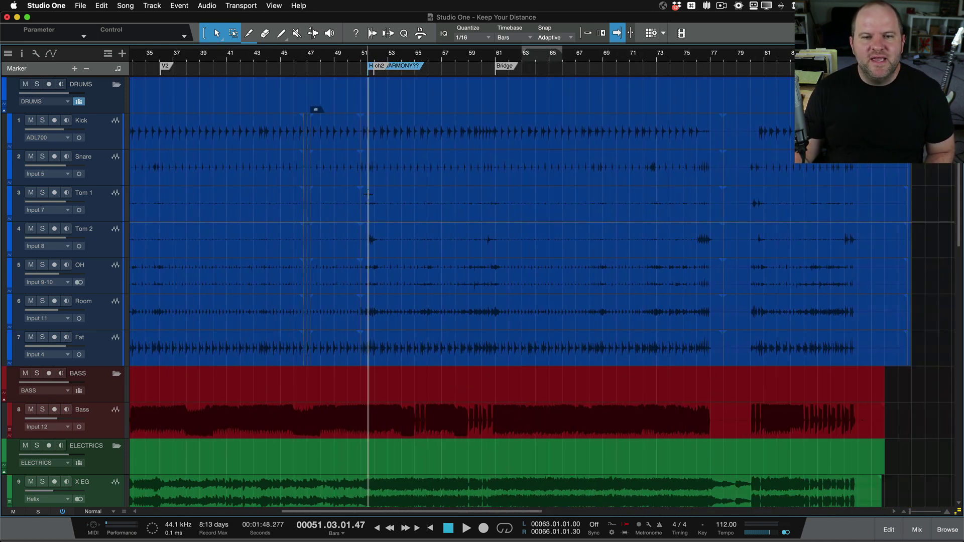
pyautogui.scroll(-4, 368, 193)
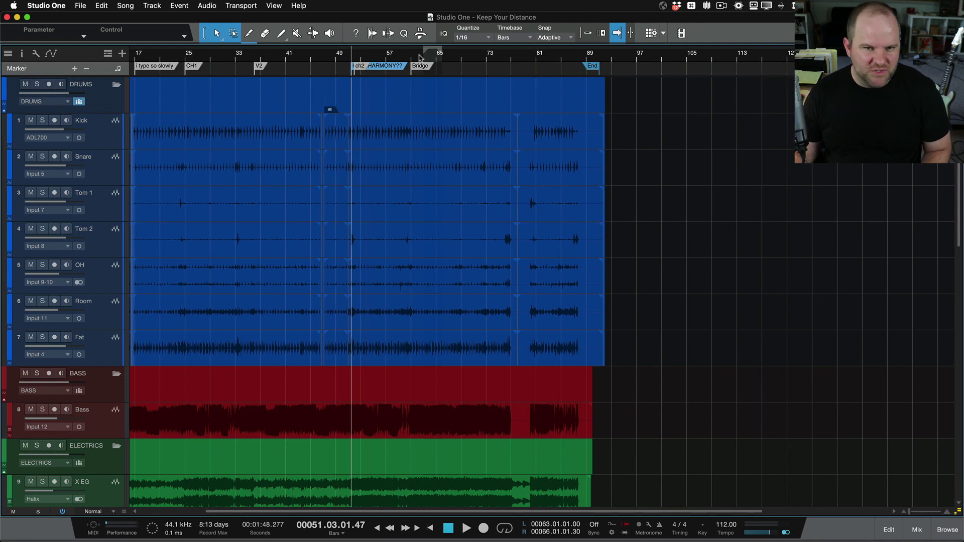
pyautogui.click(511, 61)
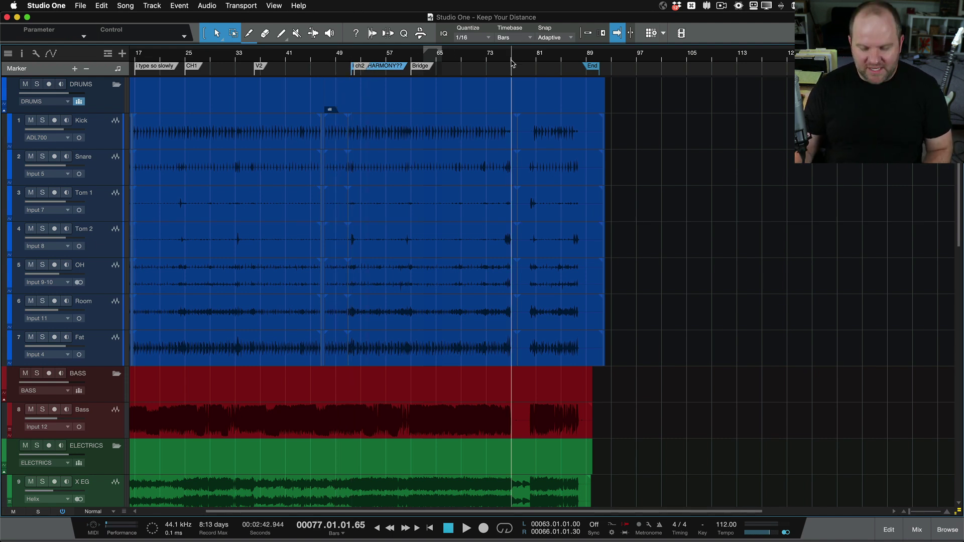
pyautogui.press('shift+Insert')
pyautogui.write('edsit tehst')
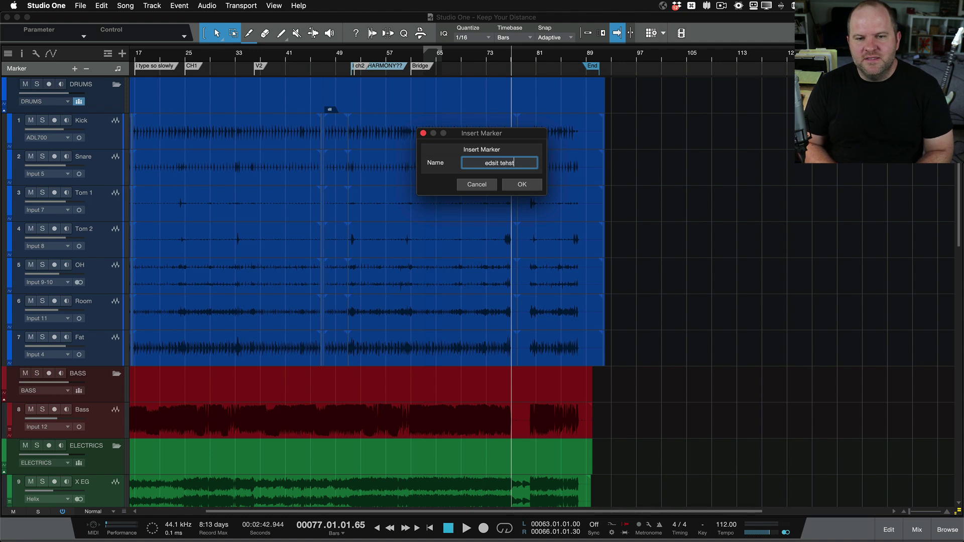
pyautogui.write(' dyurms and lewarn to type')
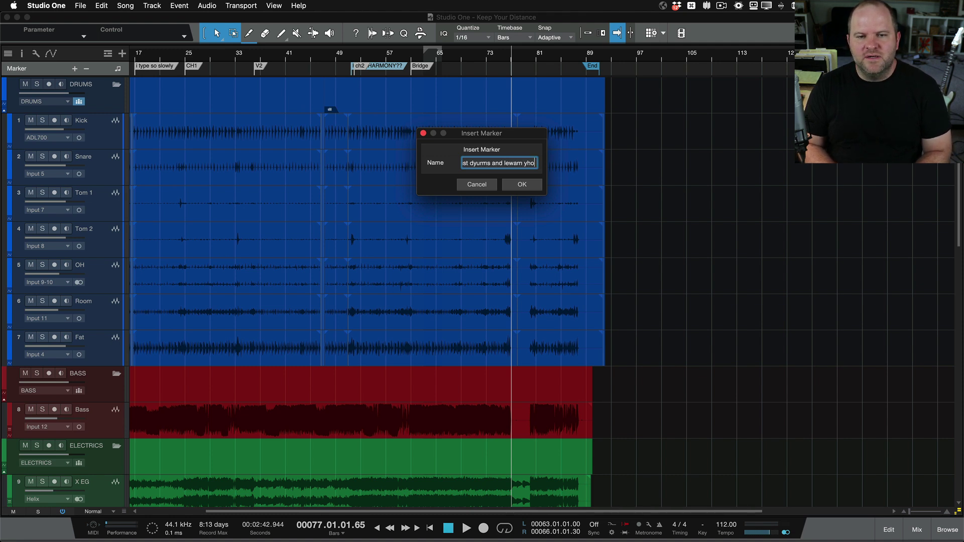
pyautogui.press('Return')
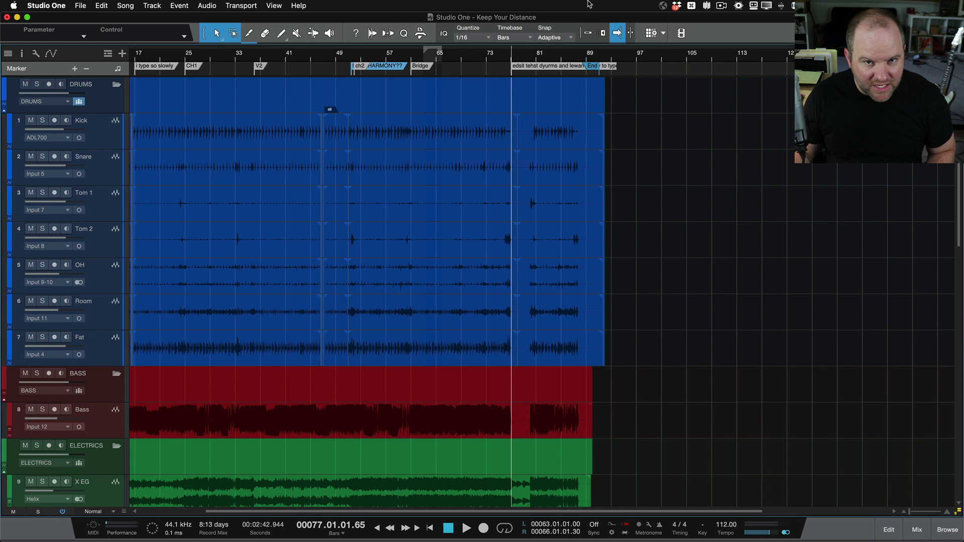
pyautogui.scroll(4, 530, 62)
pyautogui.click(482, 68)
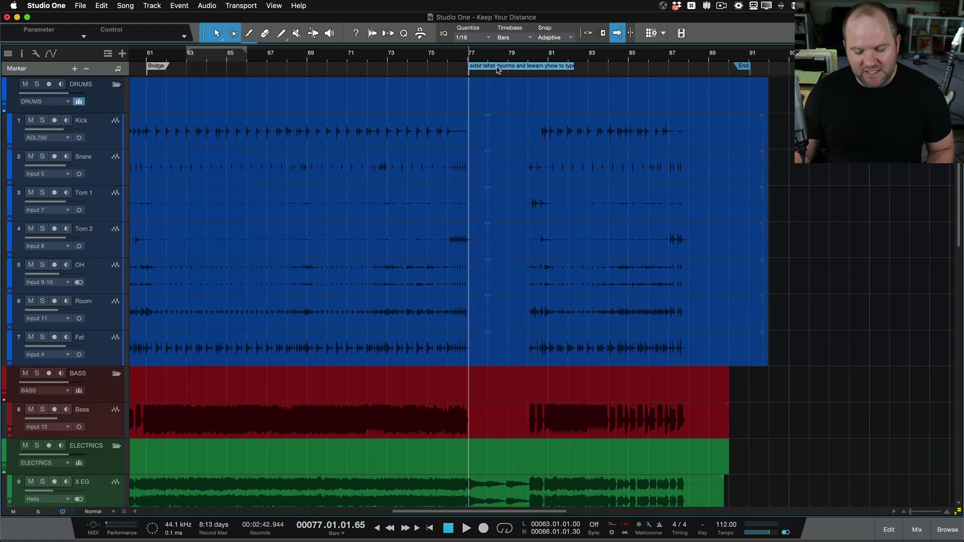
pyautogui.press('Delete')
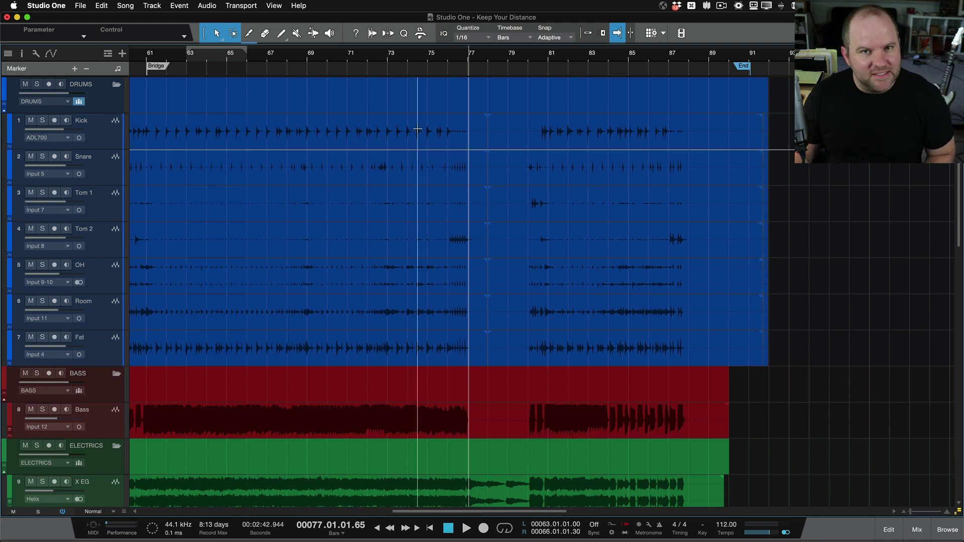
pyautogui.scroll(-2, 417, 129)
pyautogui.scroll(-2, 417, 130)
pyautogui.hscroll(-5, 372, 140)
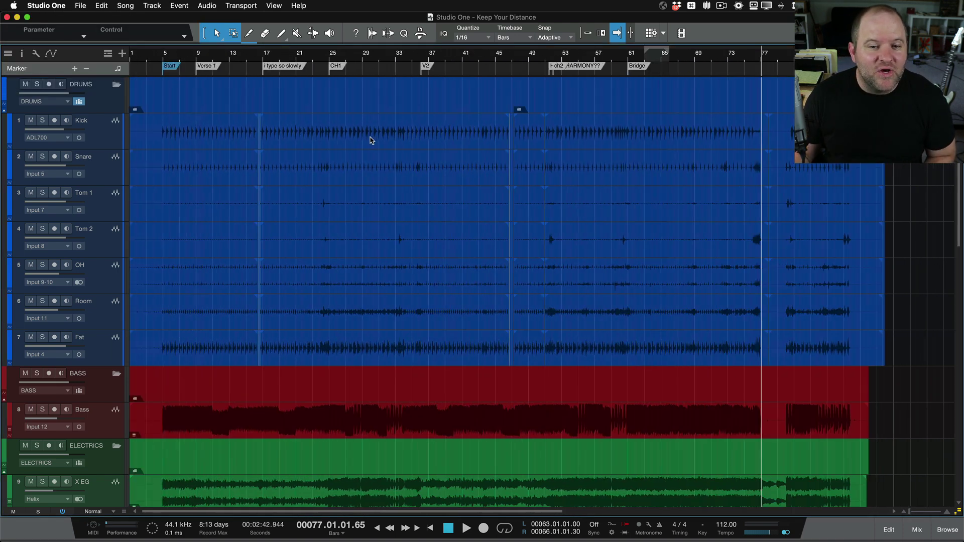